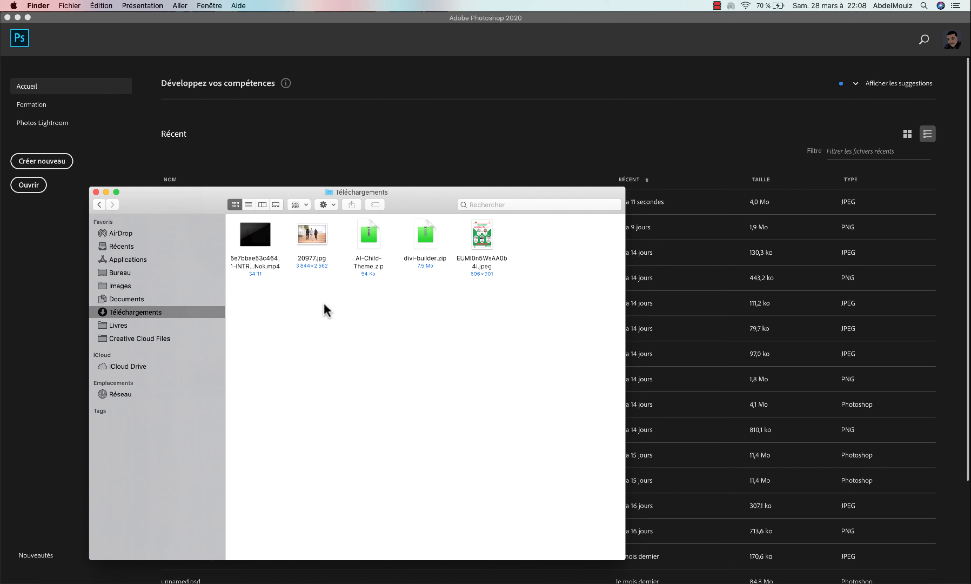
- Preview 20977.jpg from Téléchargements, then open it in Photoshop
left_click(312, 237)
key("space")
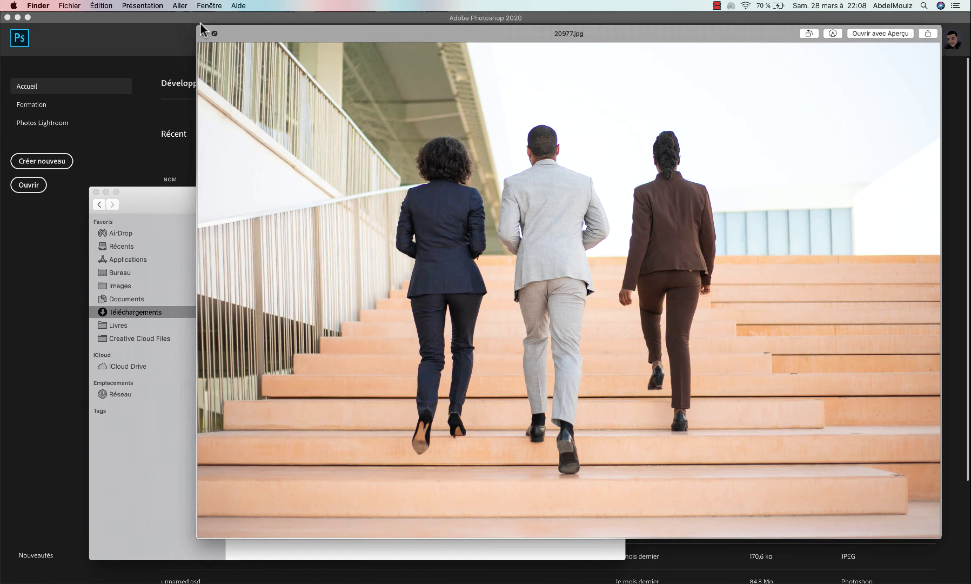
left_click(204, 33)
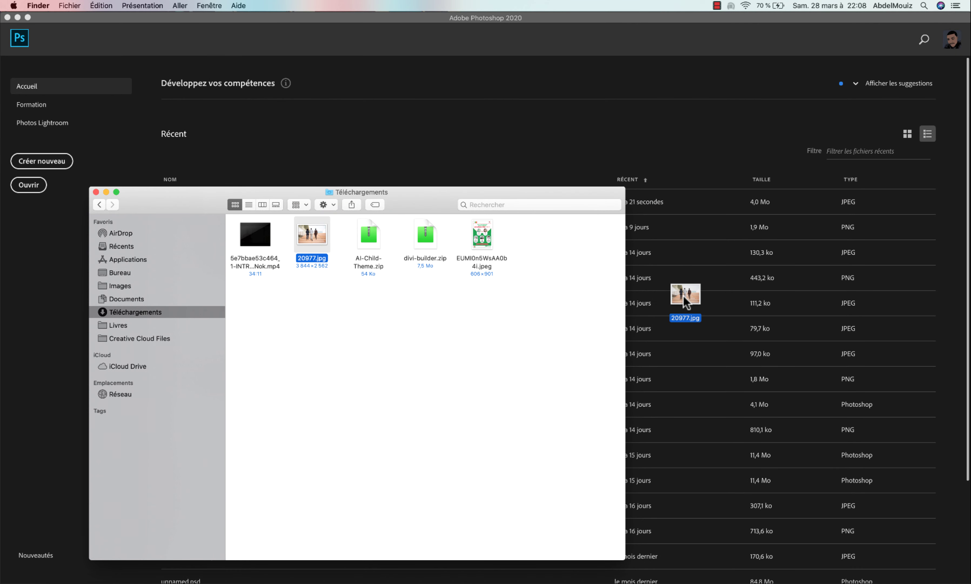
left_click_drag(321, 257, 685, 297)
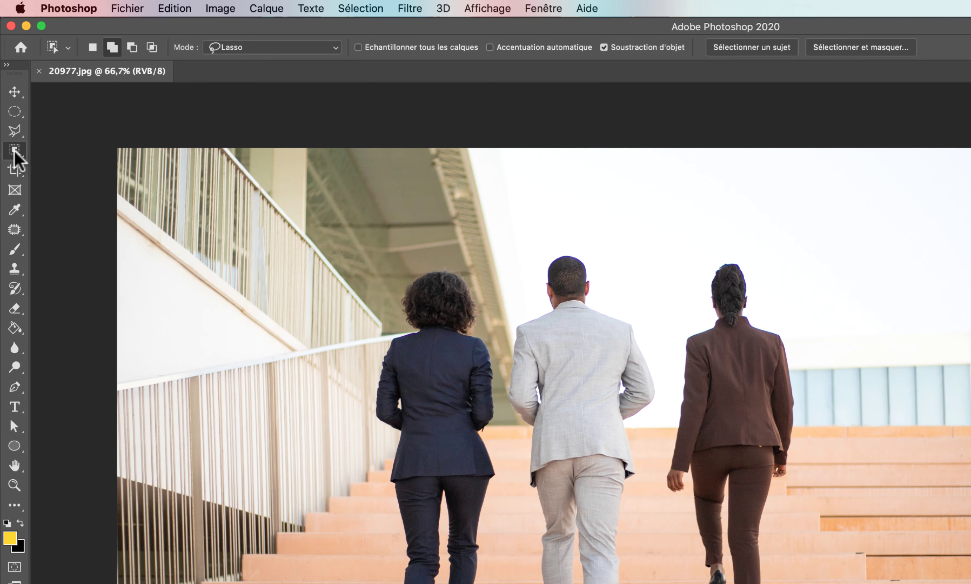
- Activate the Object Selection tool with its mode set to Rectangle
right_click(9, 103)
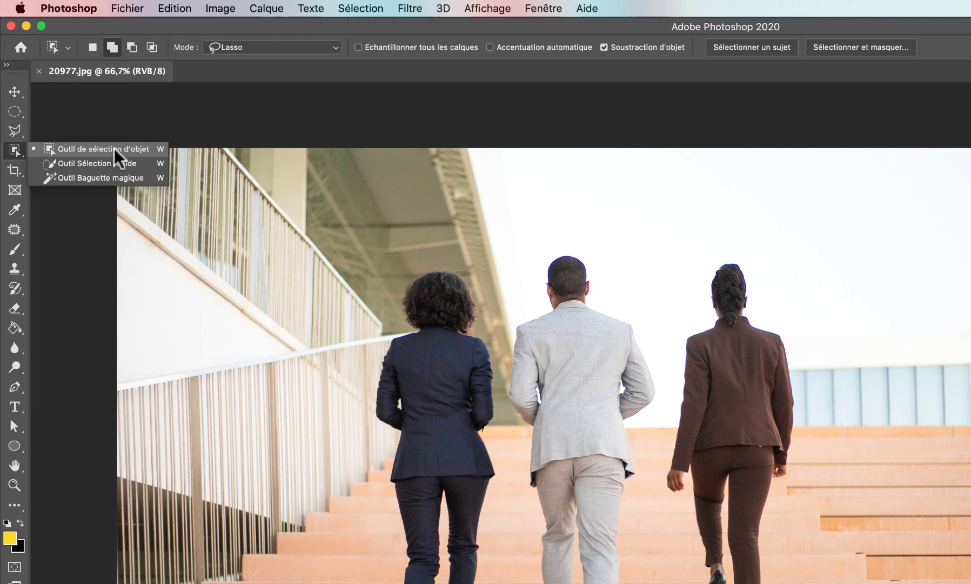
left_click(95, 149)
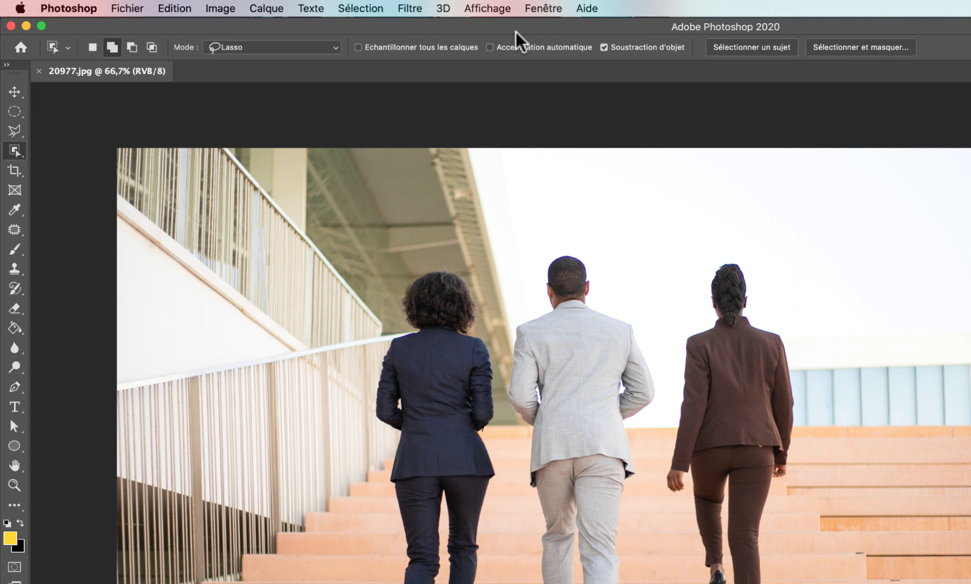
left_click(247, 48)
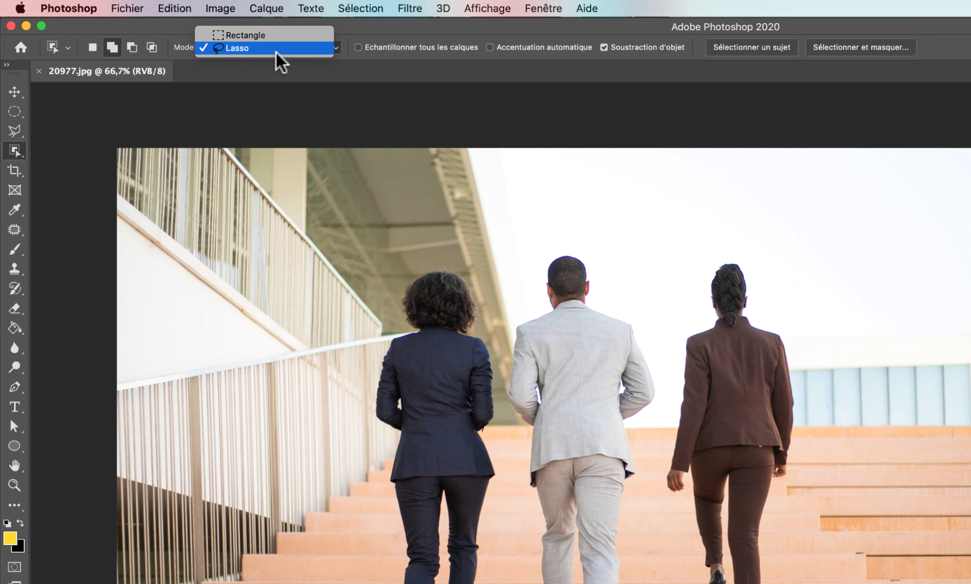
left_click(281, 36)
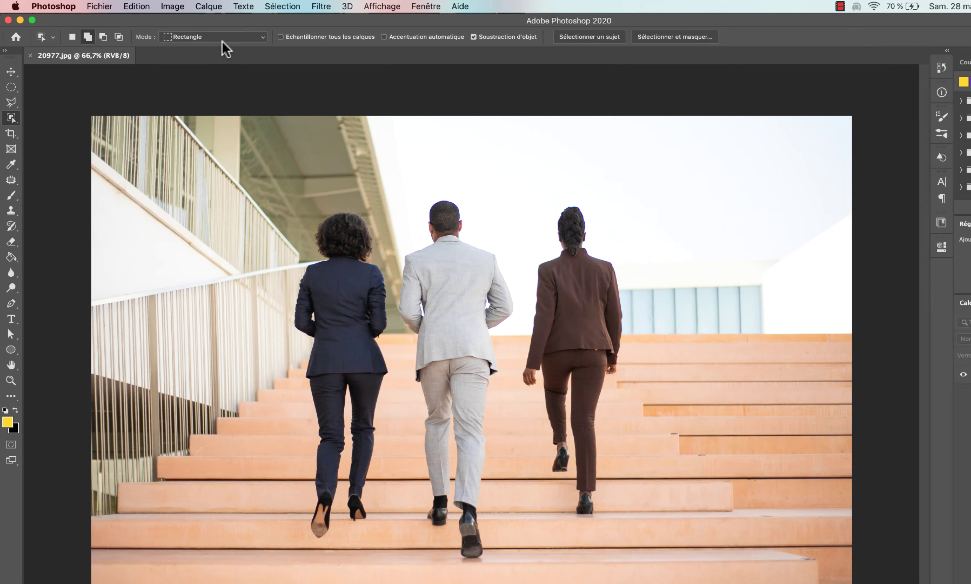
left_click(190, 32)
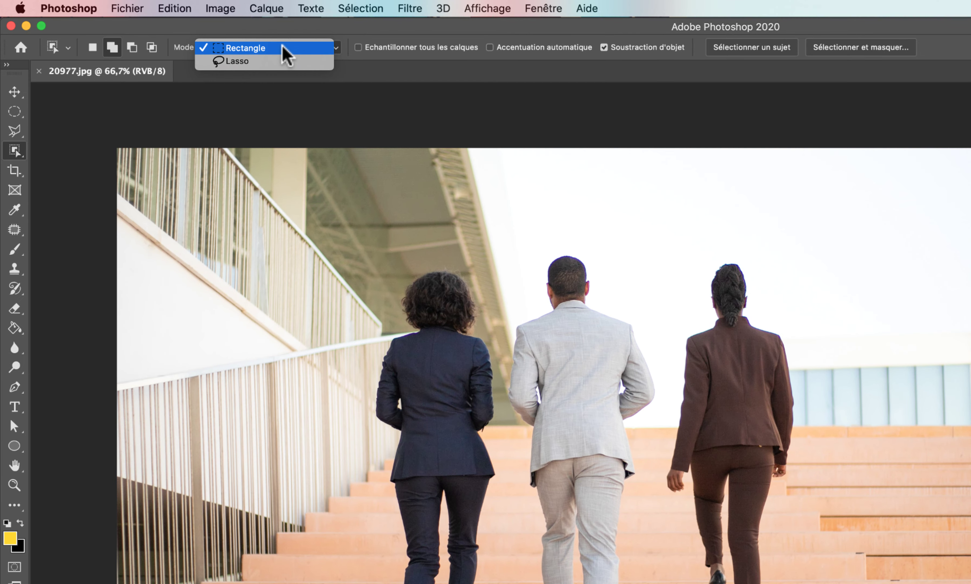
left_click(283, 47)
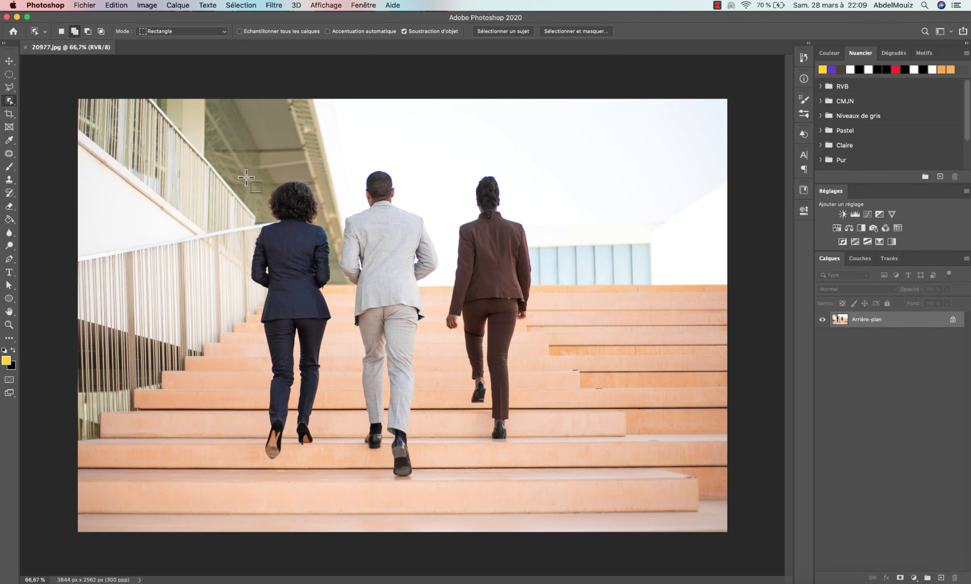
- Select the left woman, middle man and right woman with rectangle object selections
mouse_move(247, 178)
left_mouse_down()
mouse_move(316, 323)
mouse_move(334, 464)
left_mouse_up()
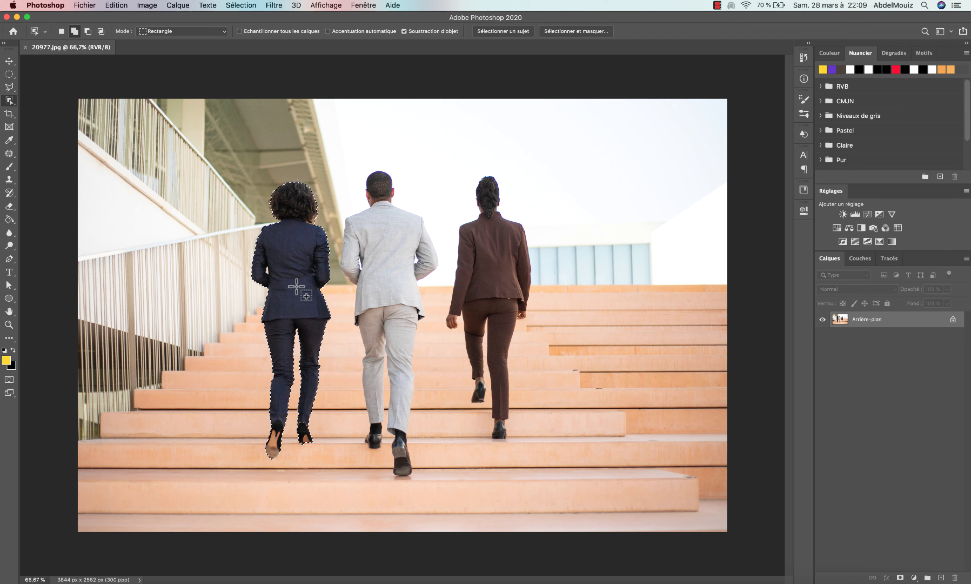
mouse_move(338, 165)
left_mouse_down()
mouse_move(386, 217)
mouse_move(427, 228)
mouse_move(423, 331)
mouse_move(439, 478)
left_mouse_up()
mouse_move(441, 169)
left_mouse_down()
mouse_move(524, 278)
mouse_move(535, 441)
left_mouse_up()
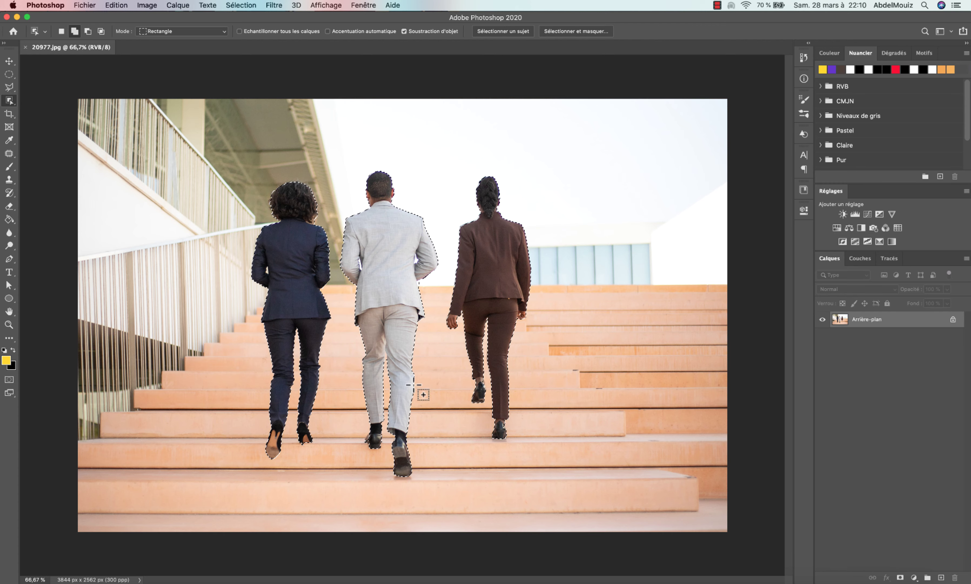
- Zoom in on the three people to check the selection edges
scroll(412, 382, "up", 2)
scroll(412, 382, "up", 1)
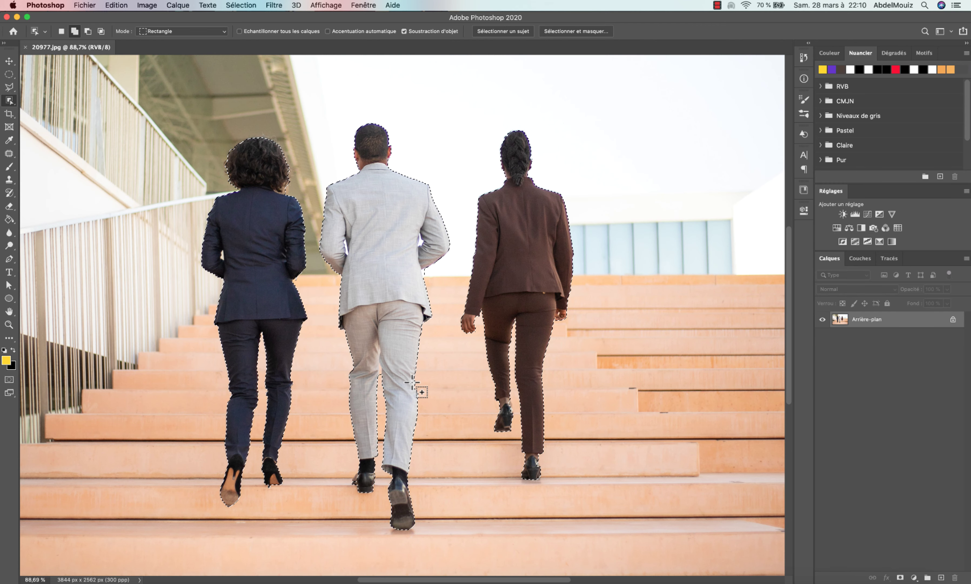
scroll(412, 382, "up", 2)
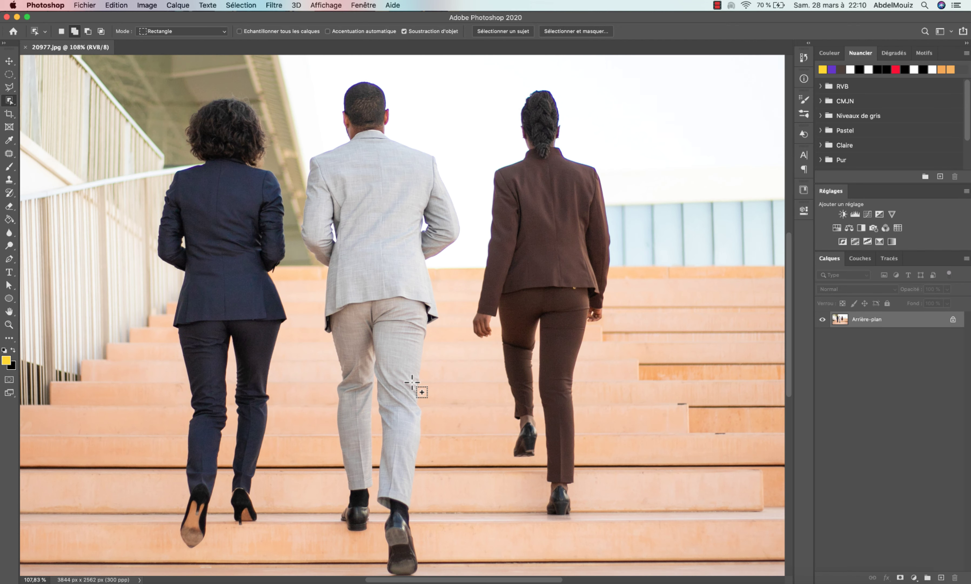
scroll(412, 381, "up", 1)
scroll(411, 382, "up", 1)
scroll(331, 525, "up", 2)
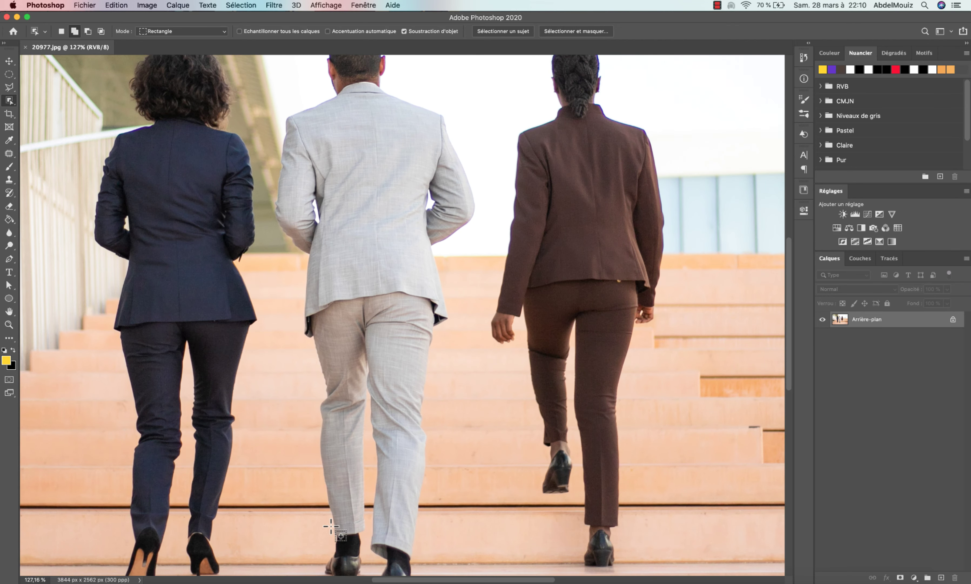
scroll(335, 531, "down", 3)
scroll(329, 464, "up", 1)
scroll(321, 463, "up", 1)
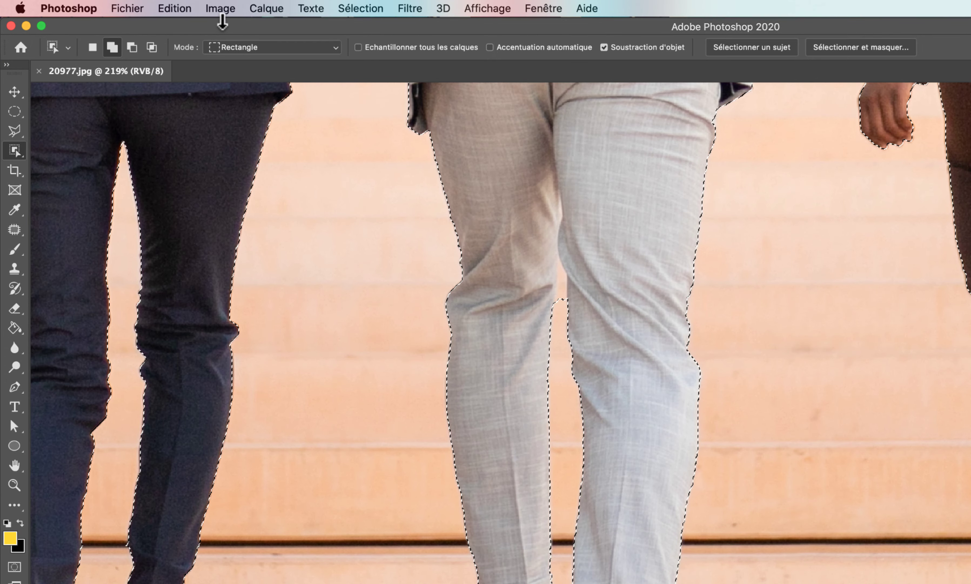
- Switch object selection to Lasso mode and trace around the left shoe's heel
left_click(160, 32)
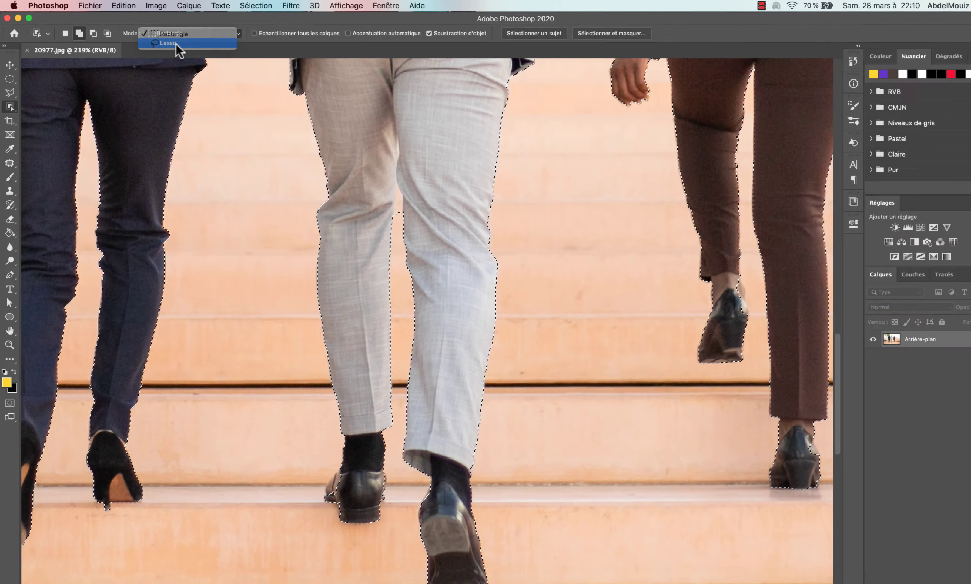
left_click(169, 41)
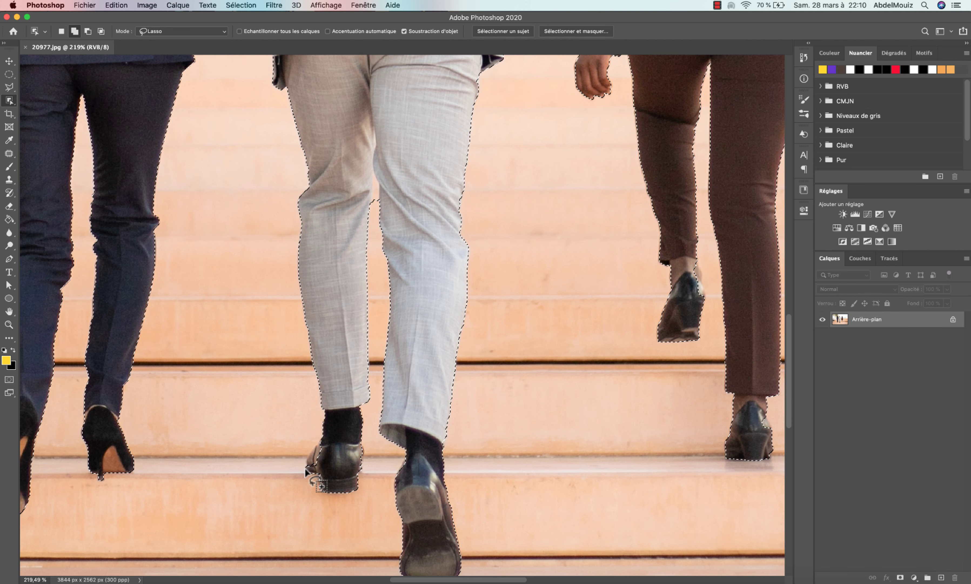
mouse_move(308, 472)
left_mouse_down()
mouse_move(327, 448)
mouse_move(305, 451)
mouse_move(309, 473)
left_mouse_up()
key("super+0")
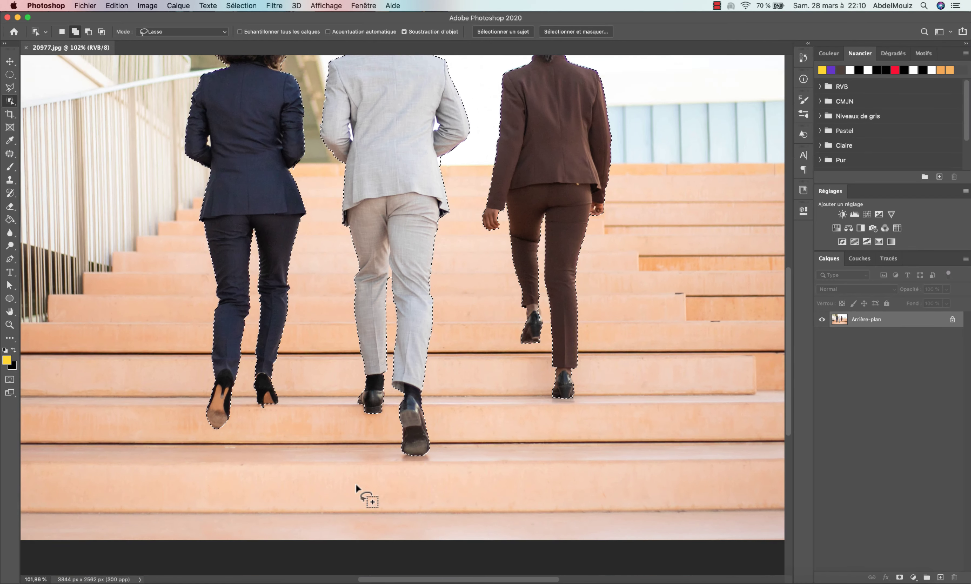
- Subtract the background from the edge of the grey suit
scroll(355, 482, "up", 5)
scroll(345, 341, "up", 3)
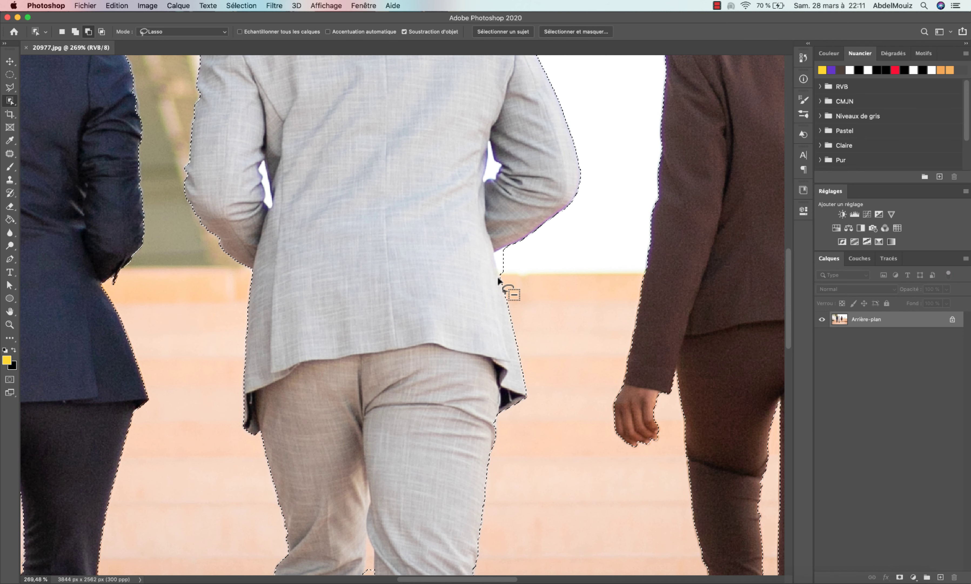
left_click_drag(498, 278, 513, 253)
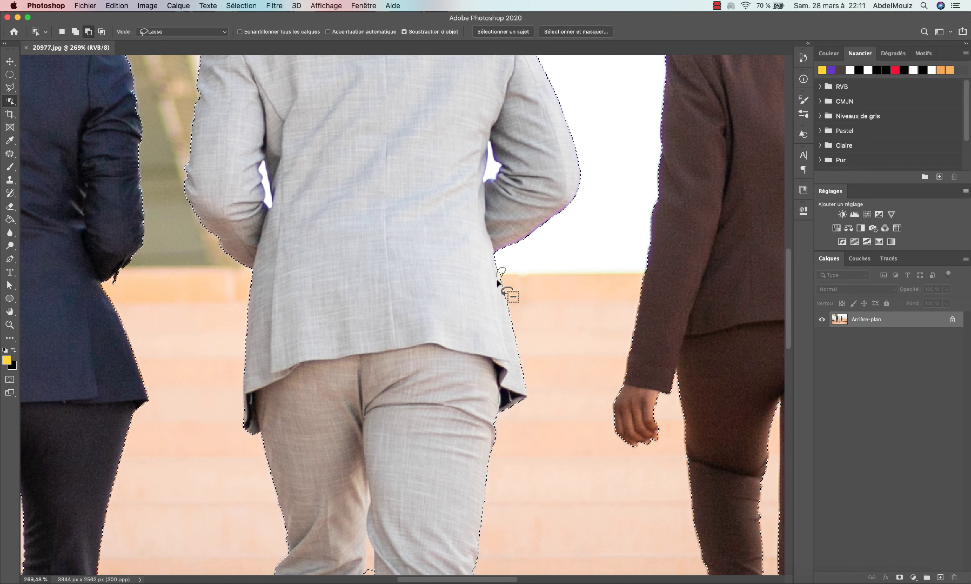
- Subtract the white gaps beside the man's right and left elbows from the selection
scroll(488, 312, "down", 3)
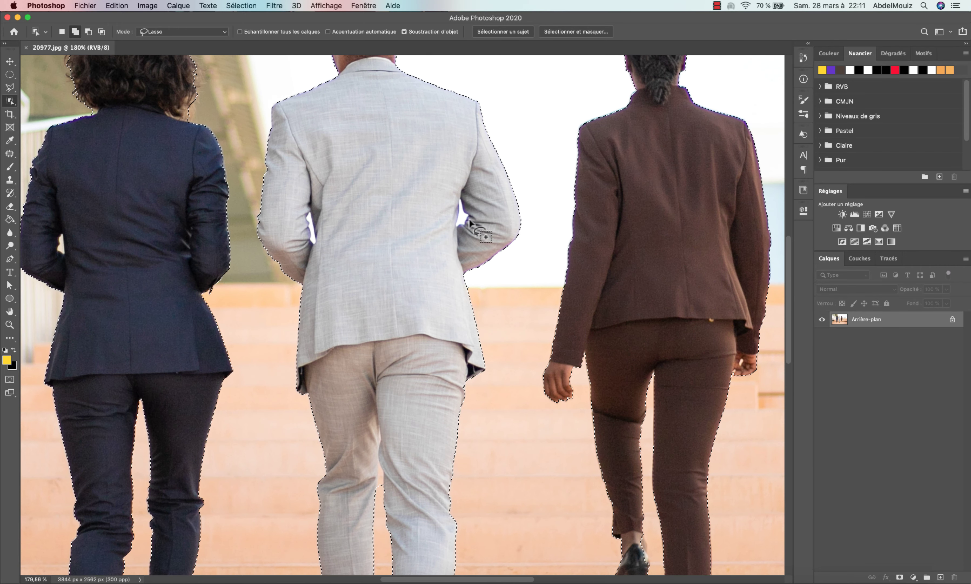
scroll(469, 212, "up", 3)
left_click_drag(469, 242, 483, 241)
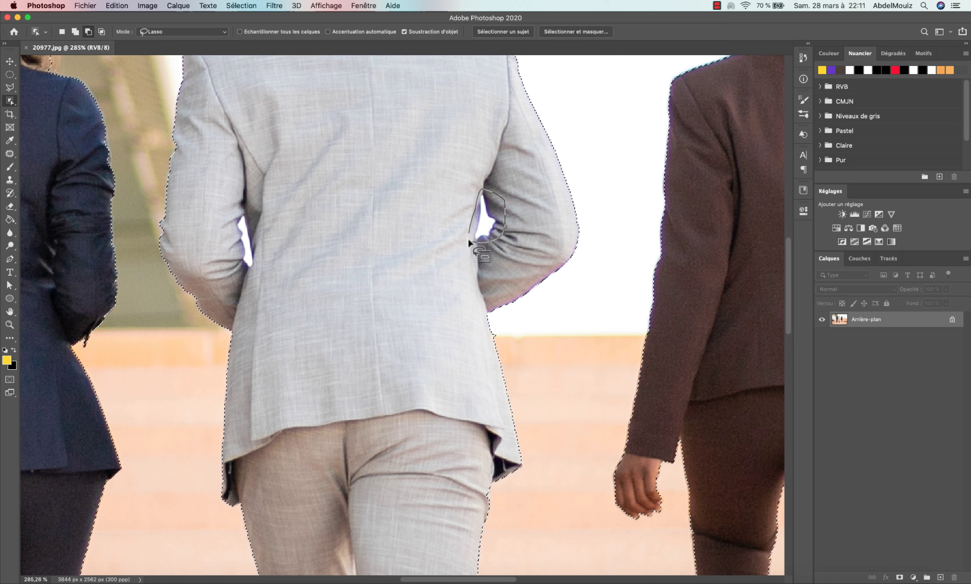
left_click_drag(470, 241, 471, 240)
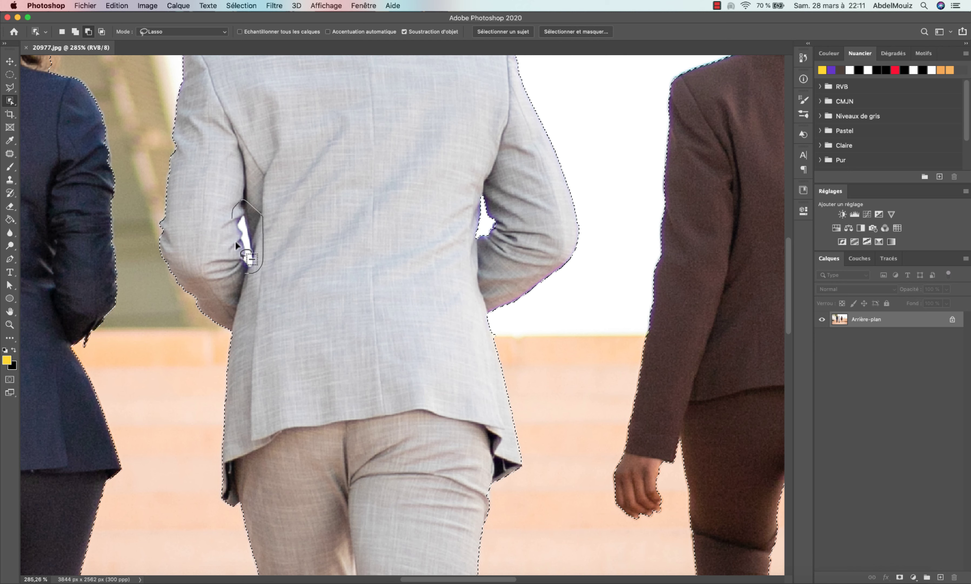
left_click_drag(251, 271, 251, 271)
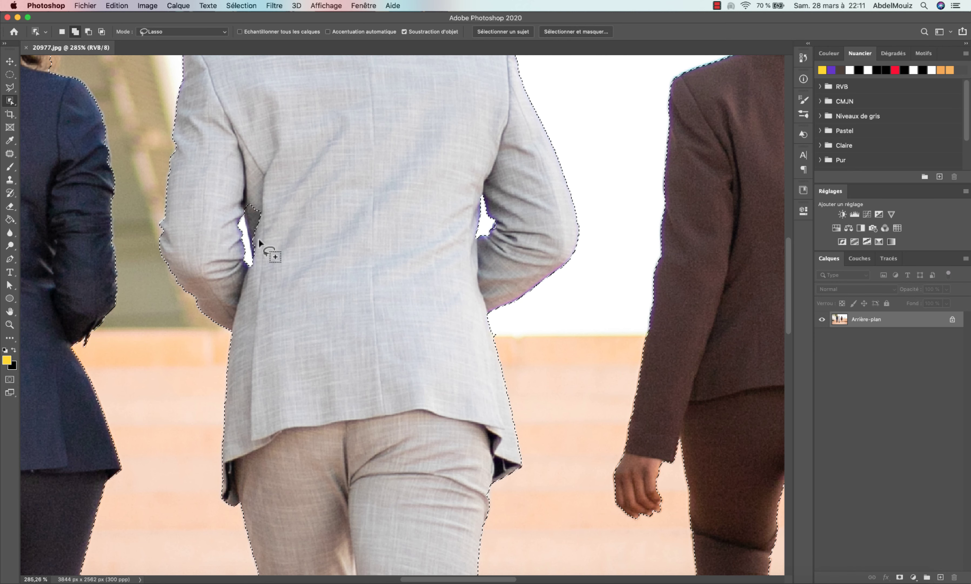
left_click_drag(251, 257, 266, 220)
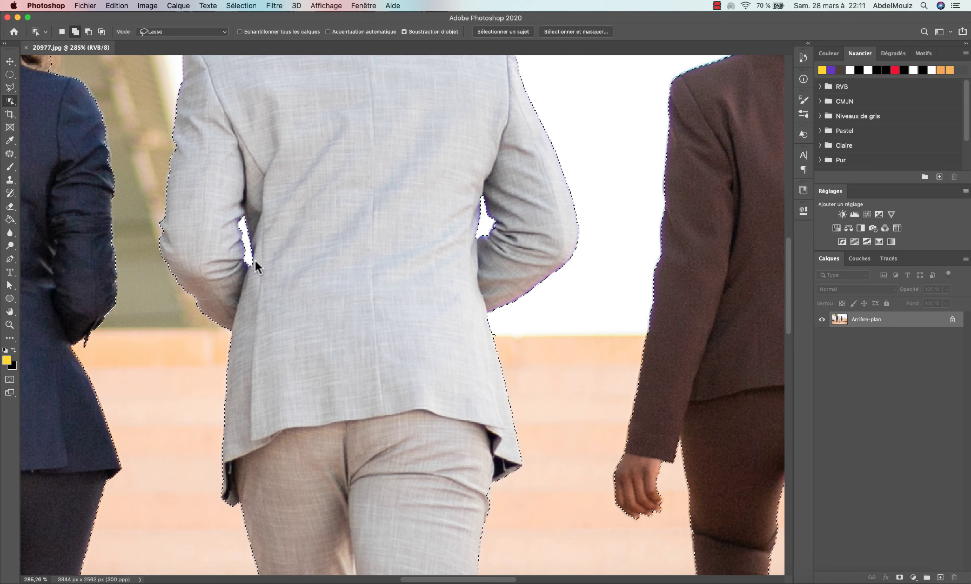
- Subtract the gap beside the left woman's elbow from the selection
scroll(263, 234, "down", 3)
scroll(271, 266, "left", 5)
key("alt")
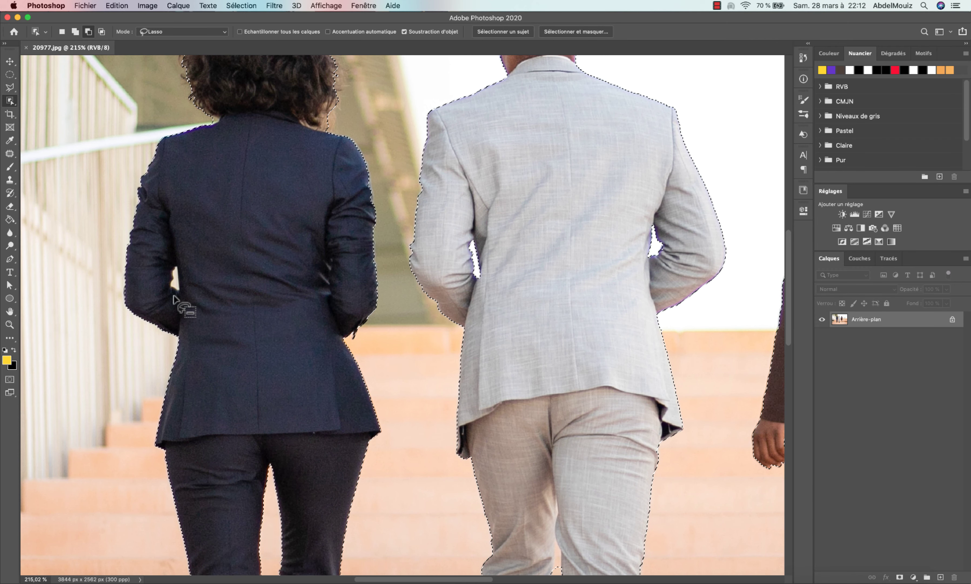
mouse_move(173, 292)
left_mouse_down()
mouse_move(186, 287)
mouse_move(170, 274)
mouse_move(173, 291)
left_mouse_up()
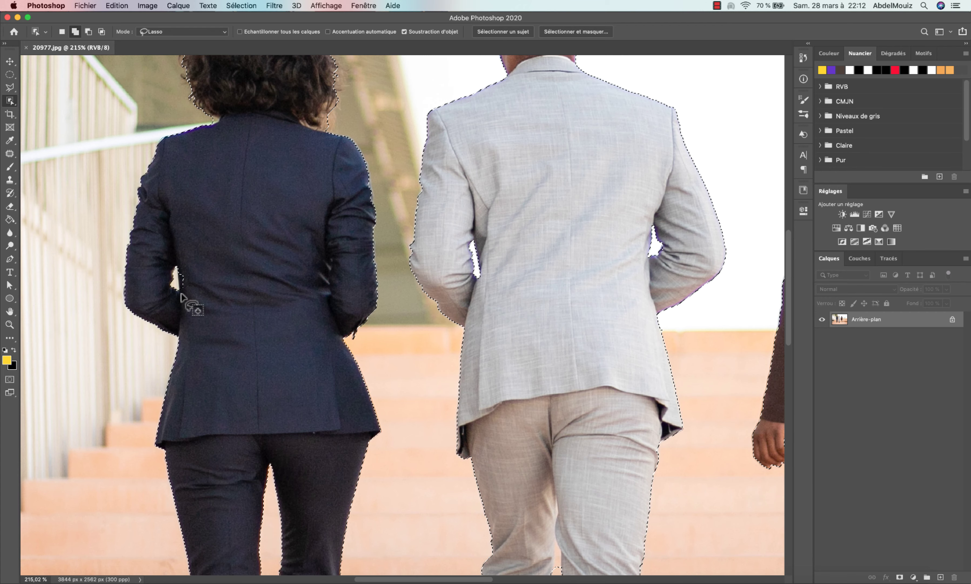
left_click_drag(188, 270, 177, 272)
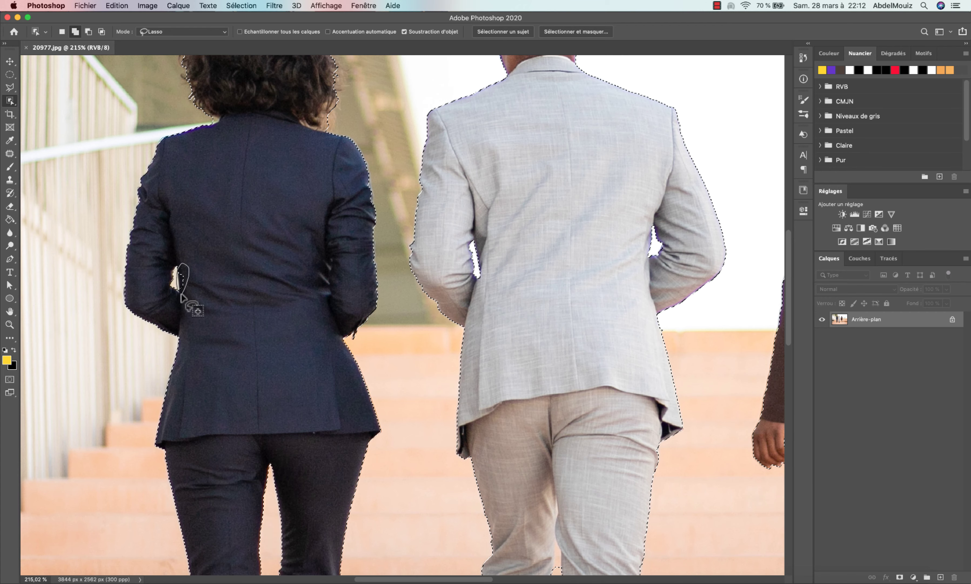
scroll(184, 294, "down", 3)
scroll(189, 294, "down", 3)
scroll(217, 303, "down", 3)
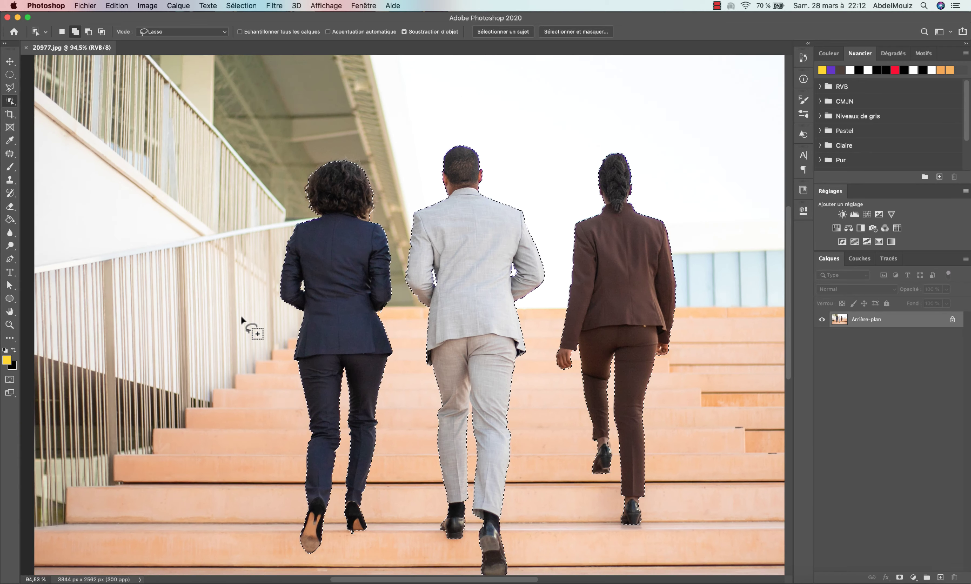
scroll(241, 315, "down", 2)
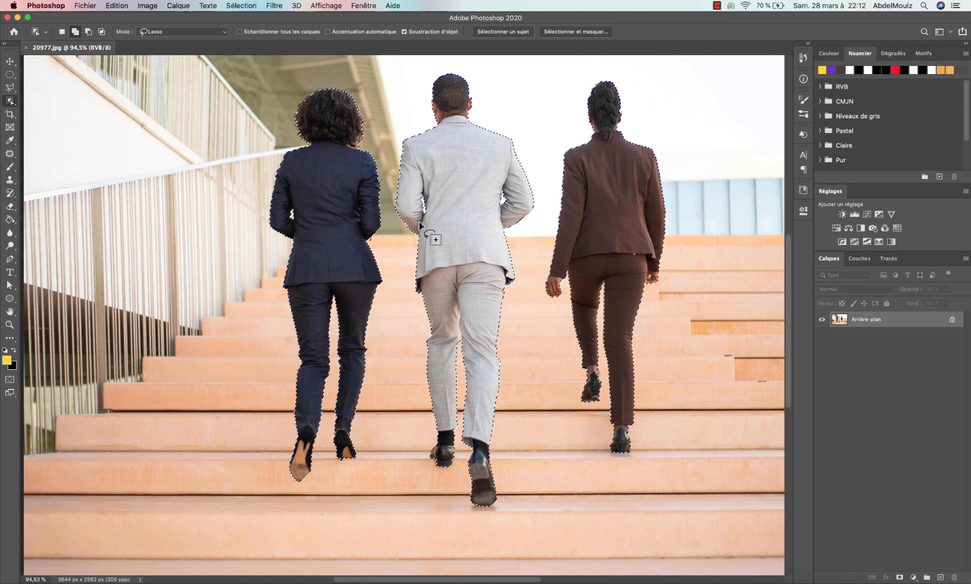
- Copy the three selected people onto a new layer, Calque 1, via Calque par Copier
right_click(462, 206)
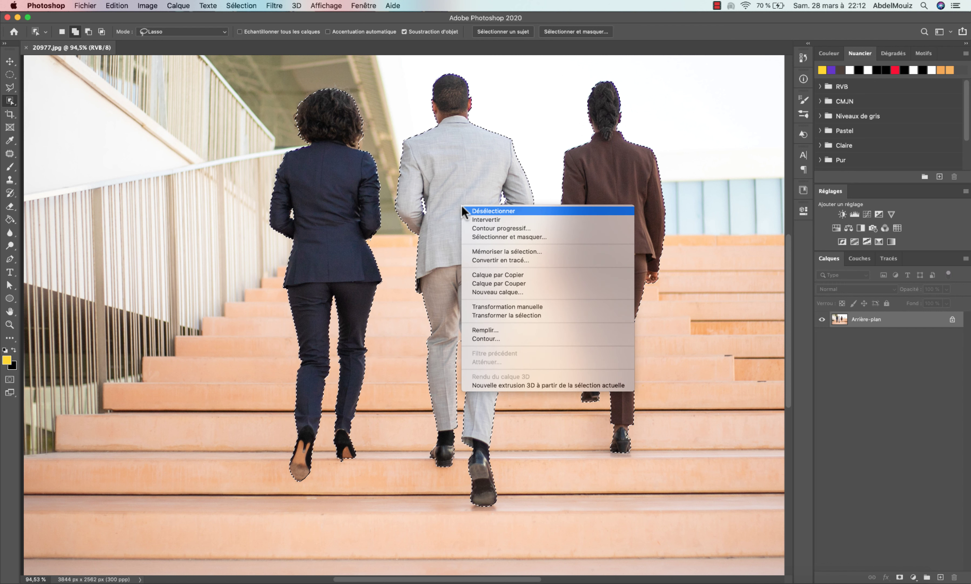
left_click(492, 275)
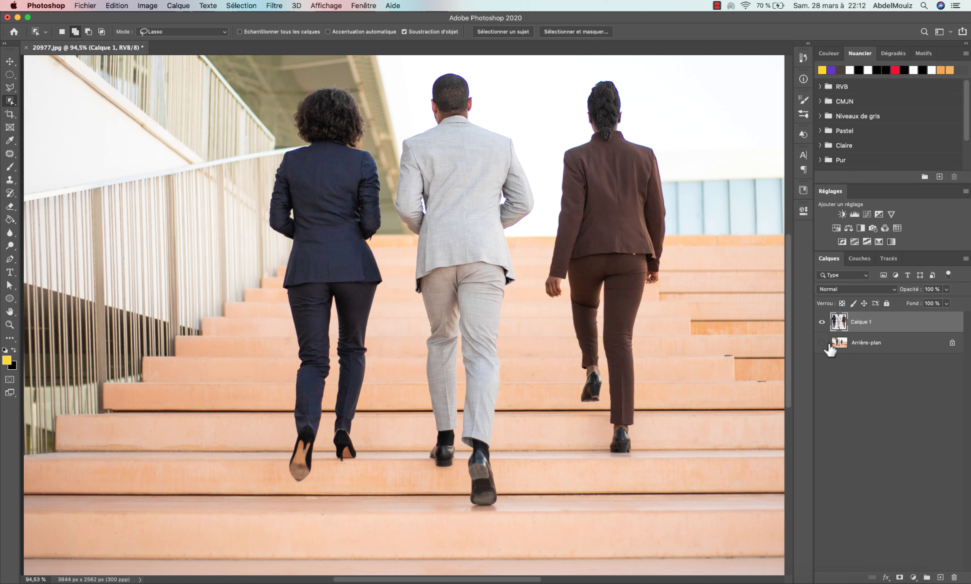